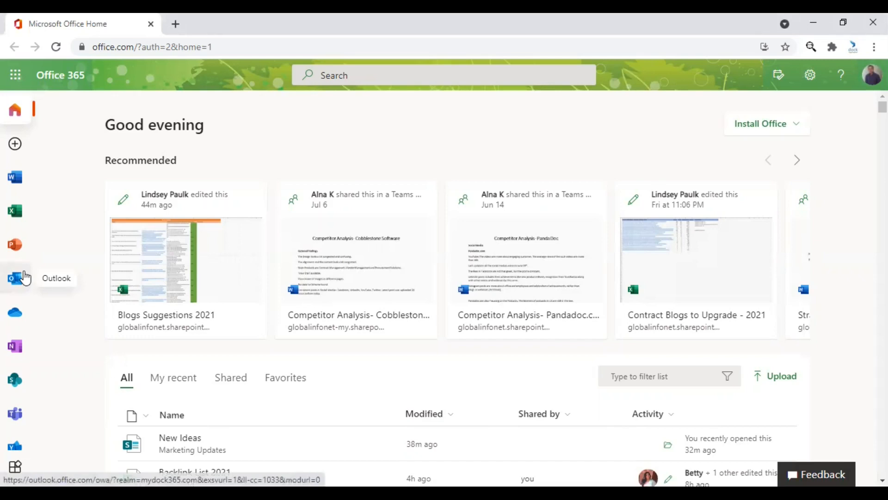
Step: Open SharePoint from the Office 365 home page and look through the frequent and suggested sites
click(18, 77)
click(41, 259)
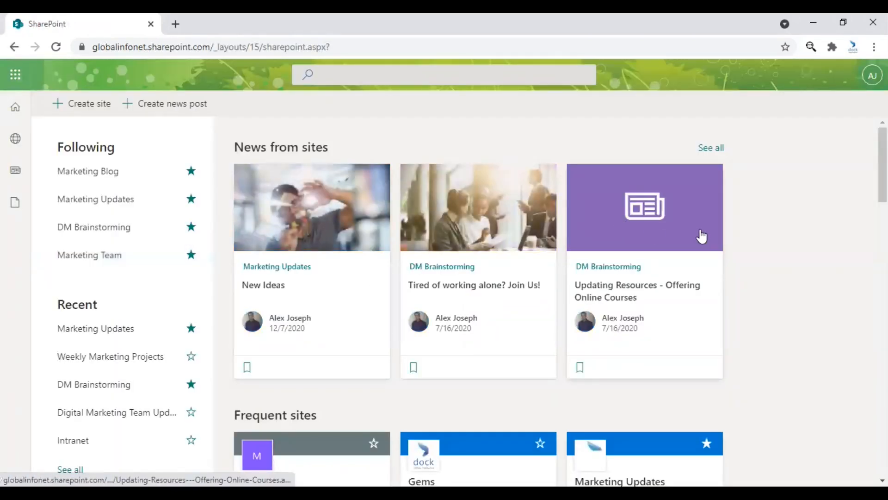
scroll(683, 230, down, 8)
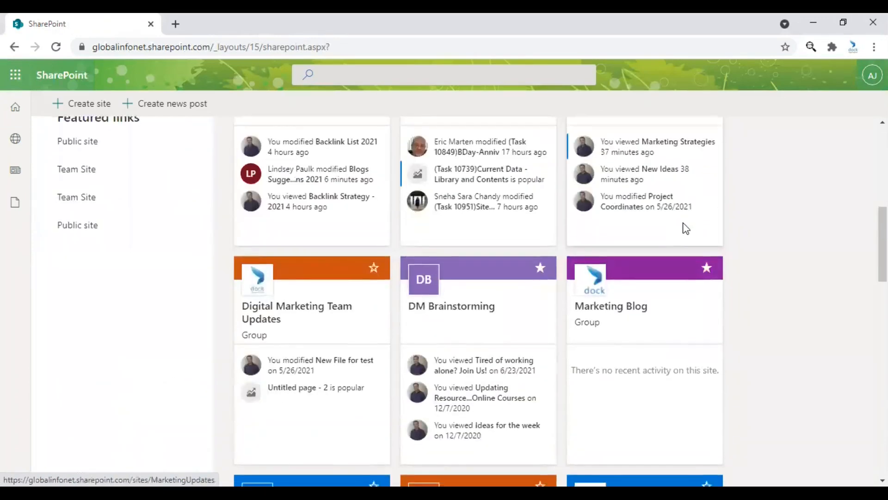
scroll(683, 230, down, 10)
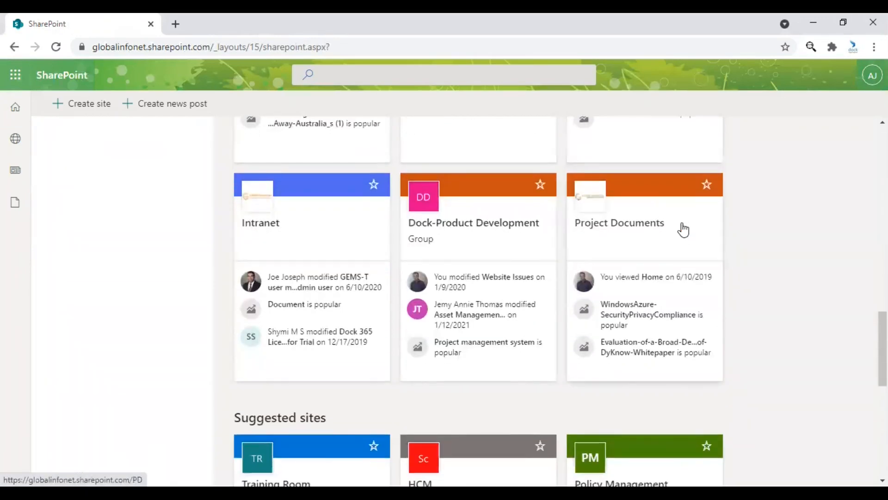
scroll(684, 230, down, 8)
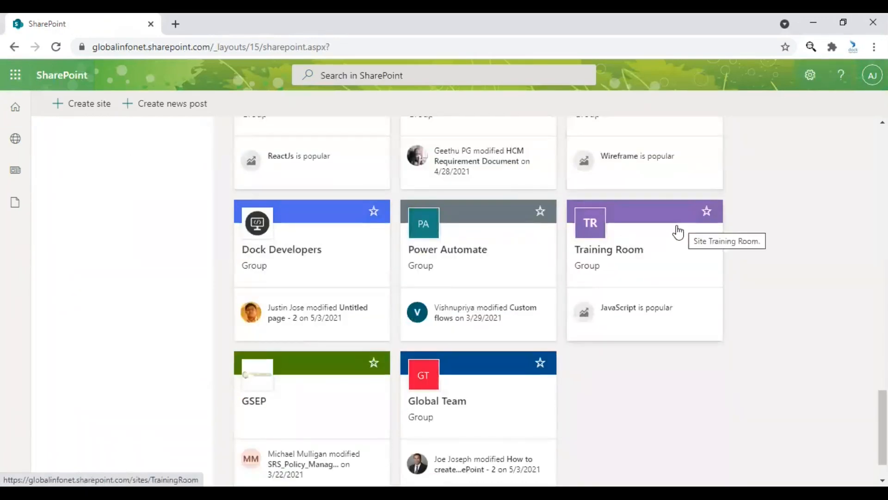
scroll(622, 287, down, 1)
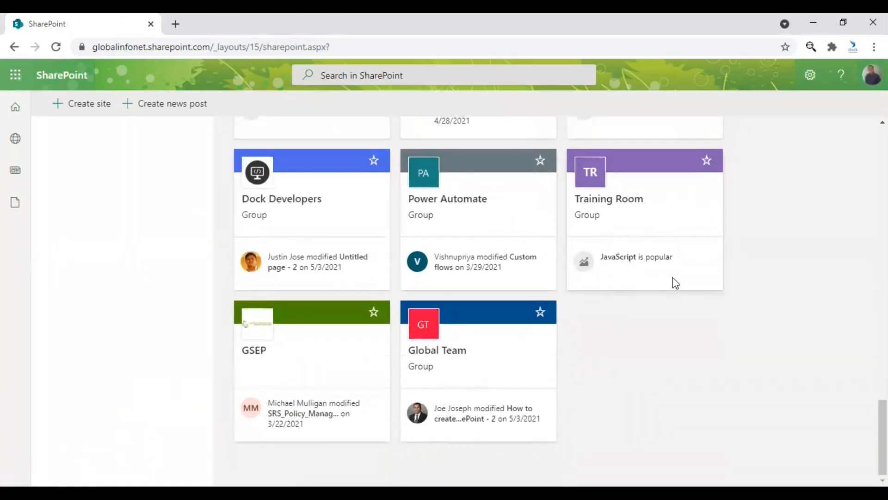
Step: Open the DM Brainstorming site and view its Documents library
scroll(675, 283, up, 15)
click(448, 268)
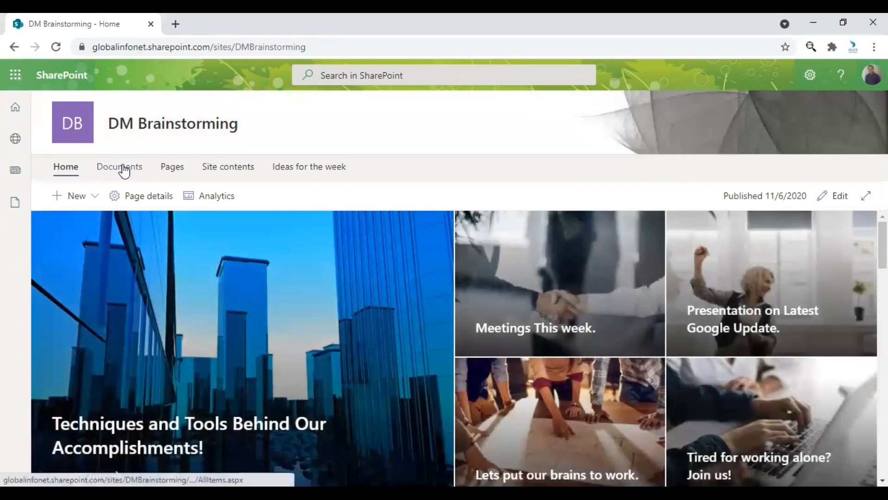
click(124, 170)
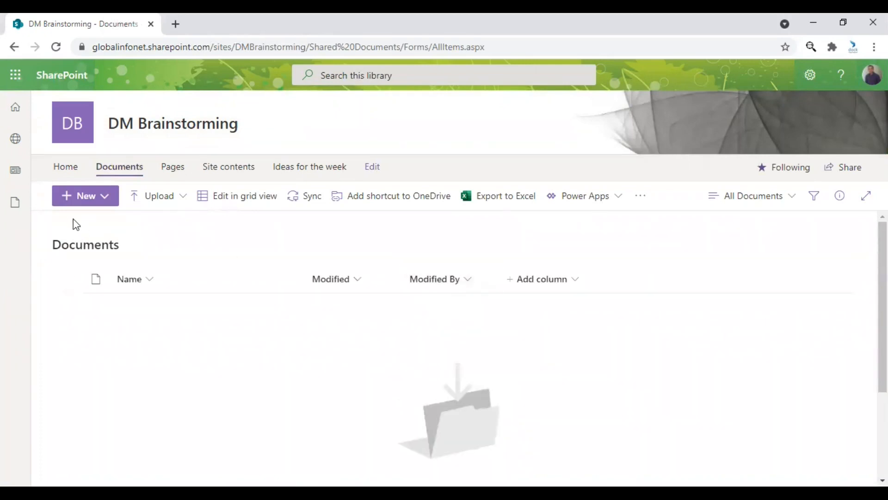
Step: Return to the SharePoint start page and open the Weekly Marketing Projects site from the frequent sites
click(15, 107)
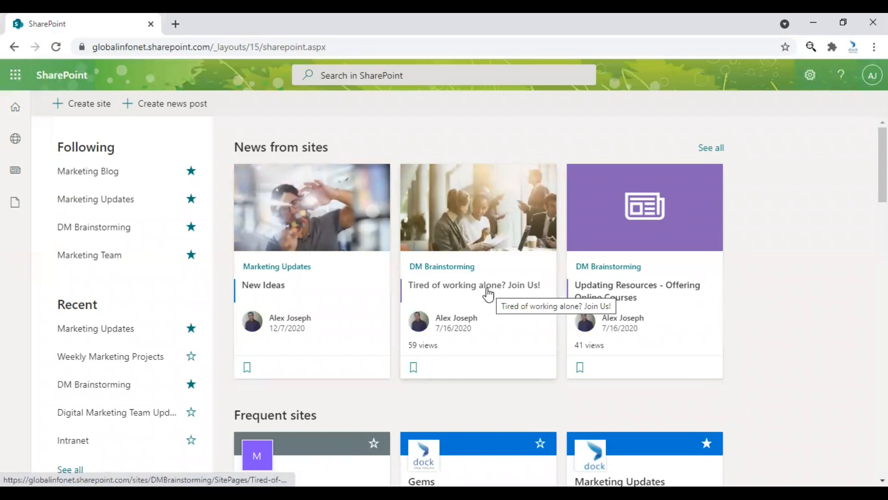
scroll(489, 294, down, 2)
scroll(487, 289, down, 1)
scroll(487, 289, down, 2)
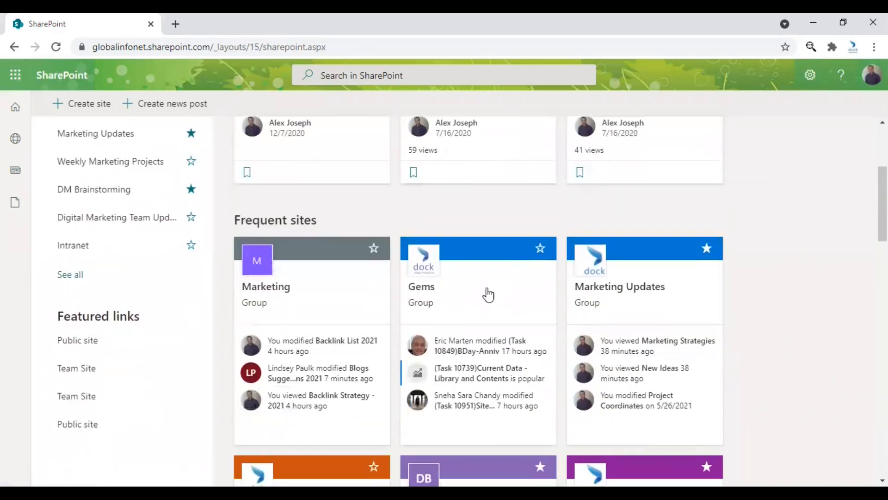
scroll(487, 294, down, 7)
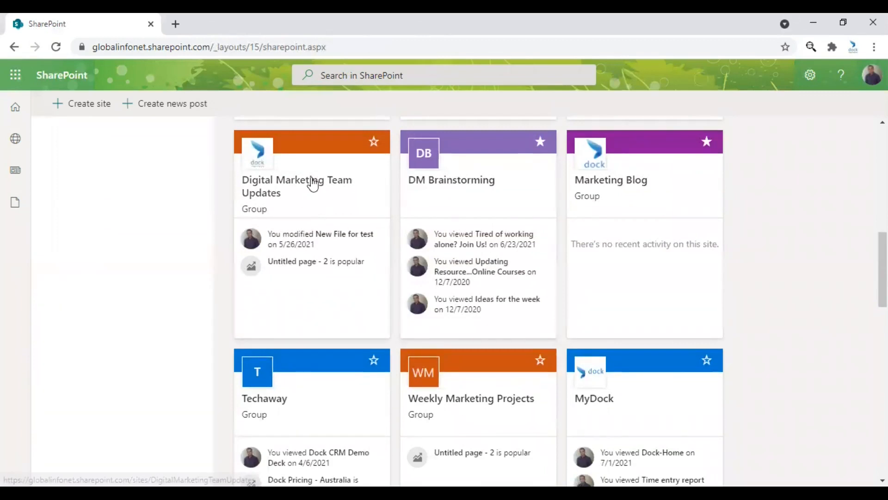
scroll(501, 307, down, 2)
click(476, 337)
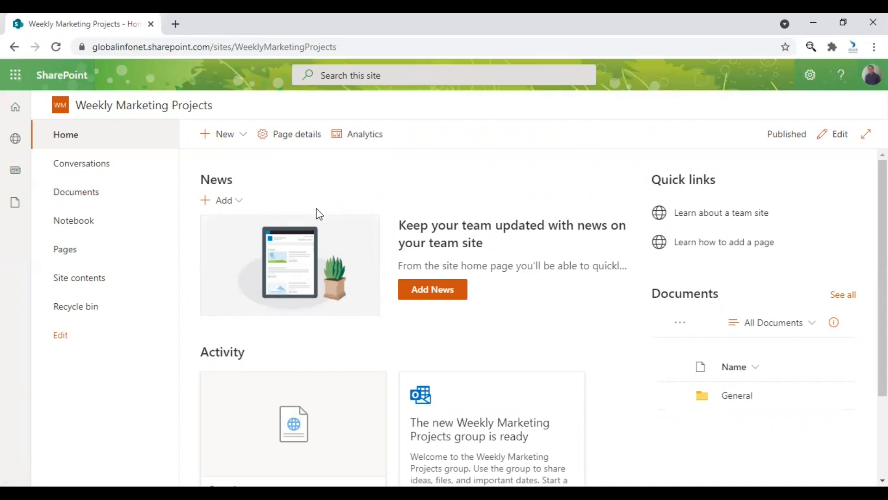
Step: Open the General folder in the Documents library of the Weekly Marketing Projects site
click(87, 193)
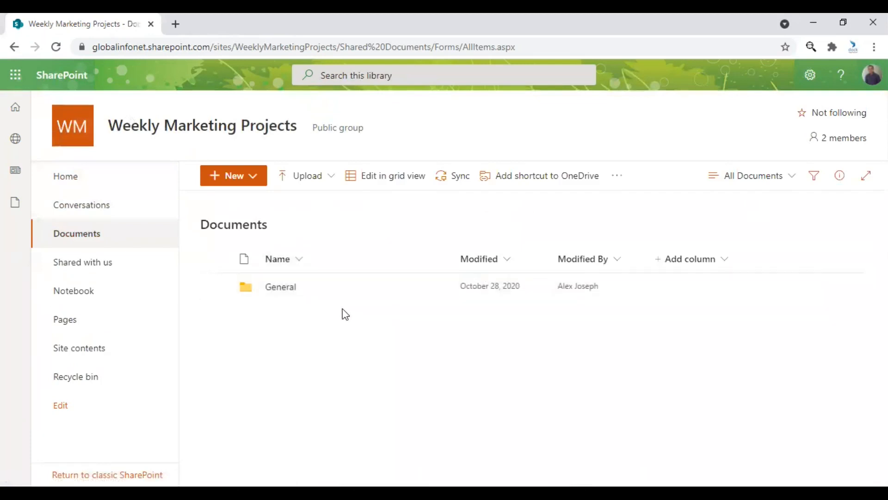
click(281, 287)
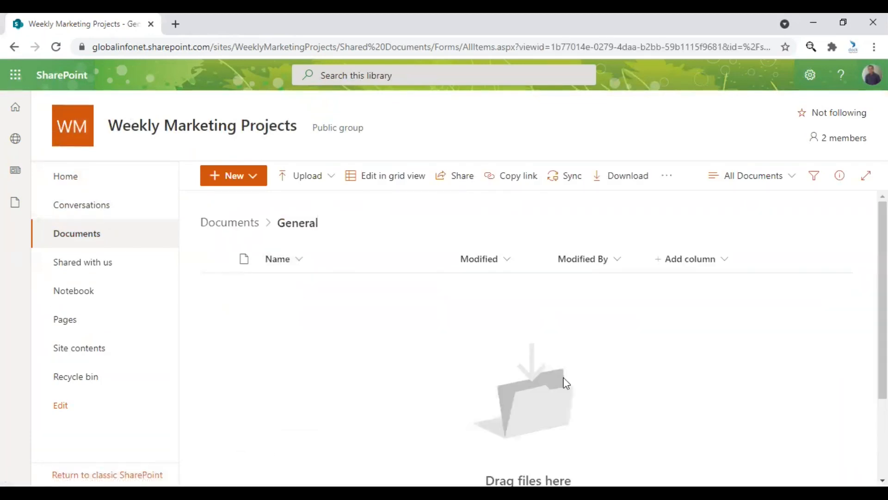
scroll(537, 374, down, 2)
scroll(549, 378, up, 2)
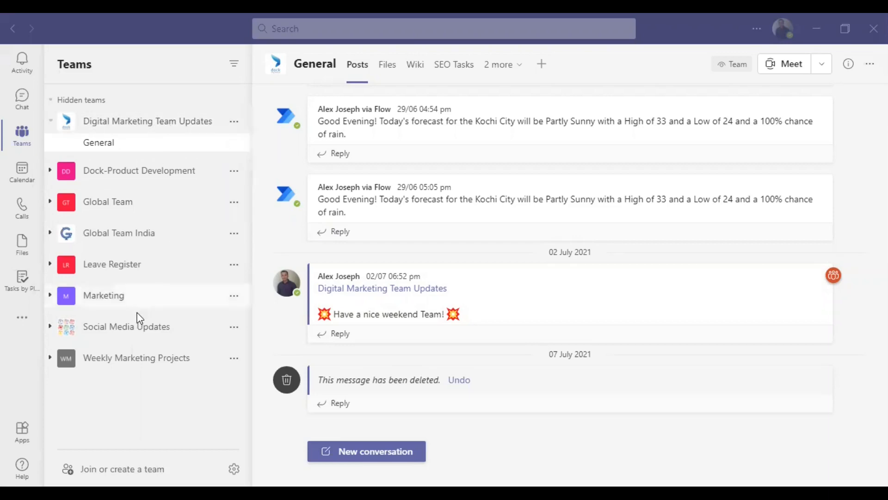
Step: Switch to Microsoft Teams and show the files of the General channel in the Weekly Marketing Projects team
click(134, 362)
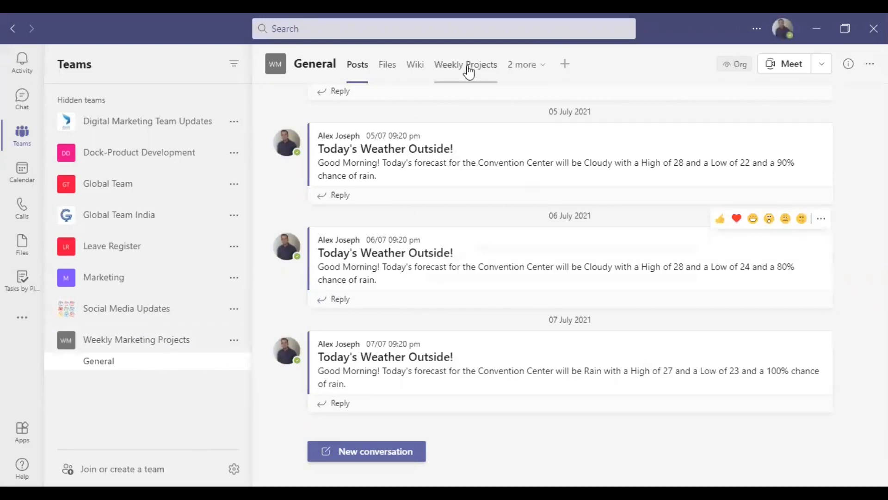
click(539, 65)
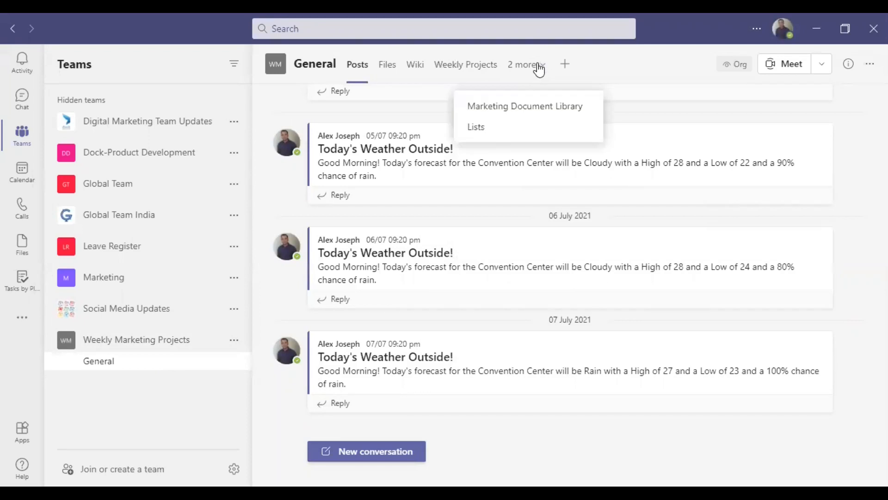
click(538, 65)
click(537, 65)
click(387, 67)
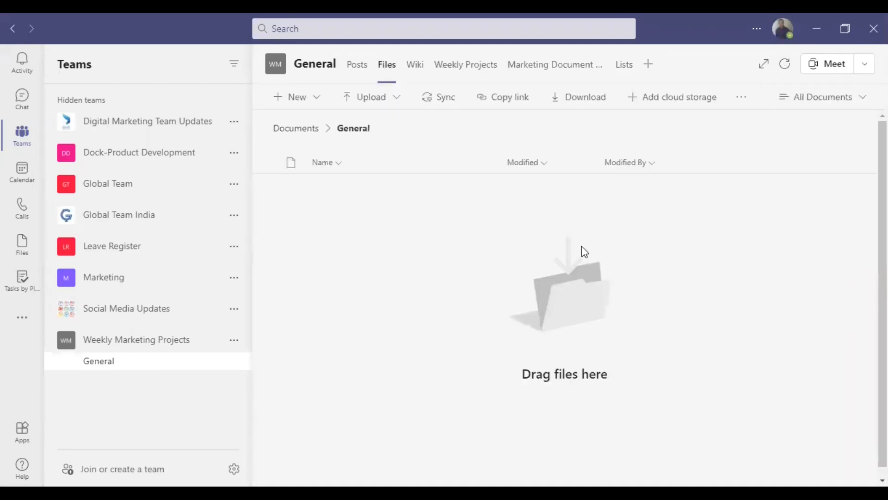
Step: Upload the Excel file "Time entry report - 2021-07-12T195941.950" from Downloads to the channel's files
click(360, 99)
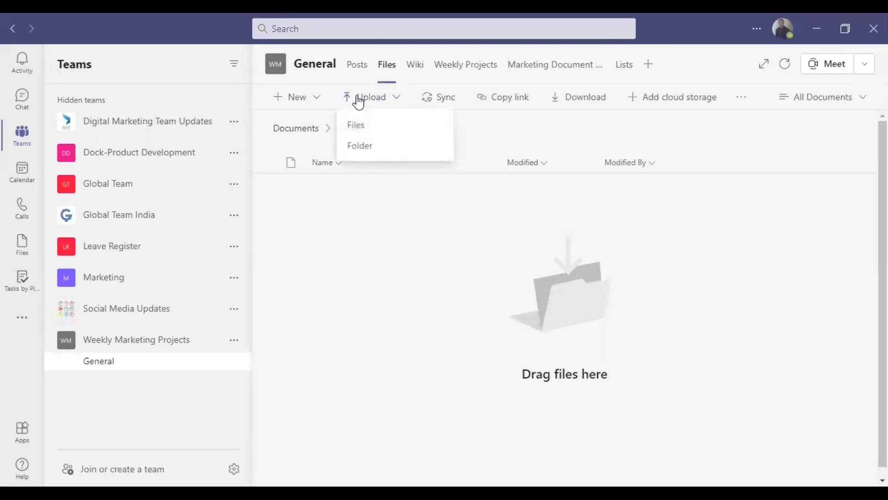
click(360, 124)
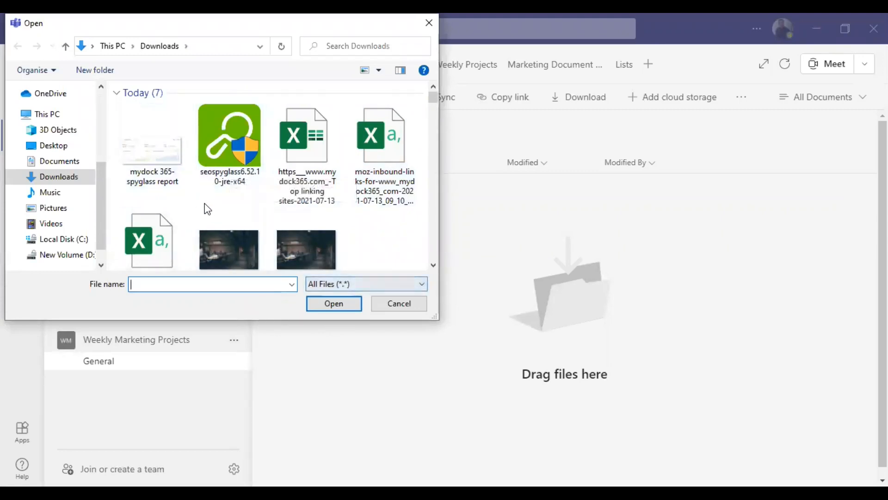
scroll(204, 203, down, 5)
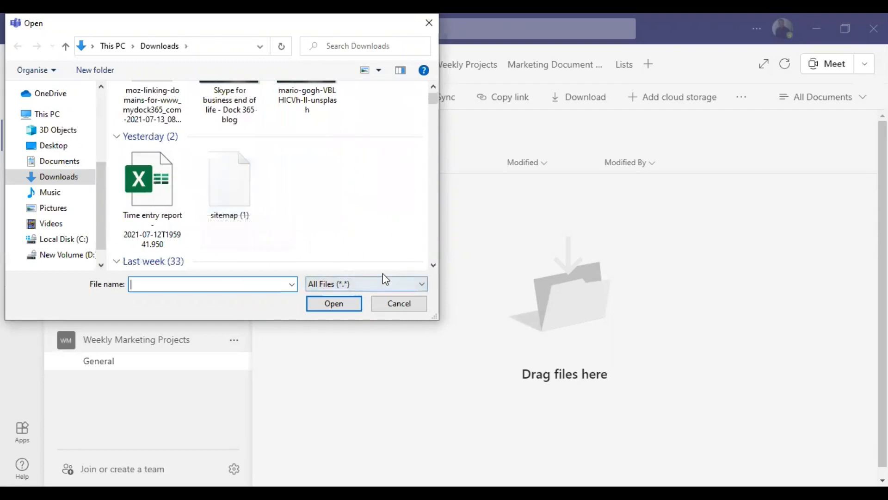
click(162, 190)
double_click(162, 191)
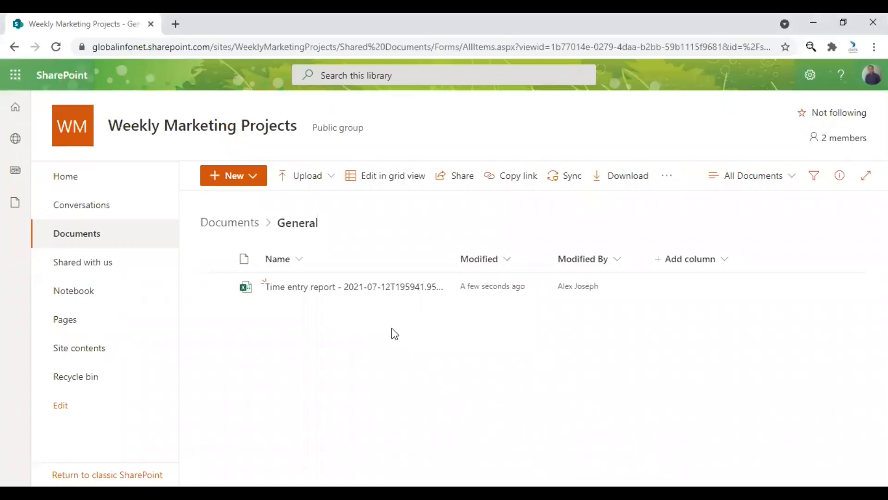
Step: Switch to SharePoint in the browser, view the uploaded Time entry report in Excel, and close the workbook
mouse_move(332, 293)
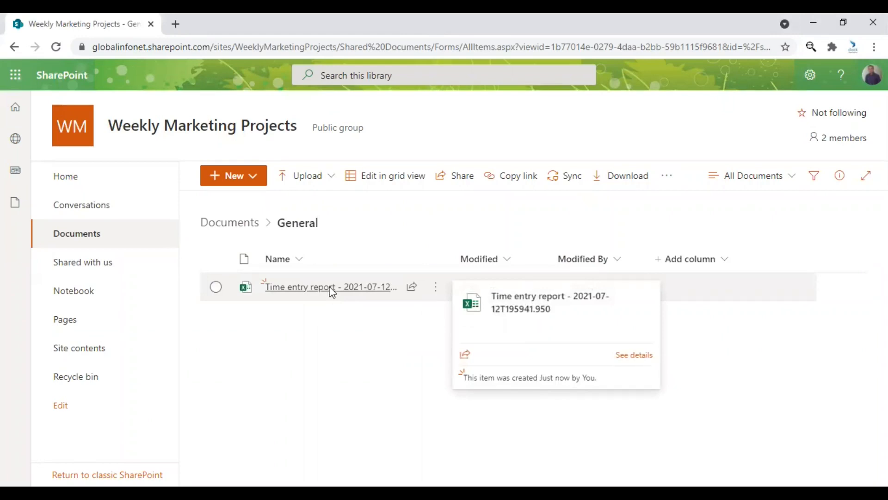
click(331, 288)
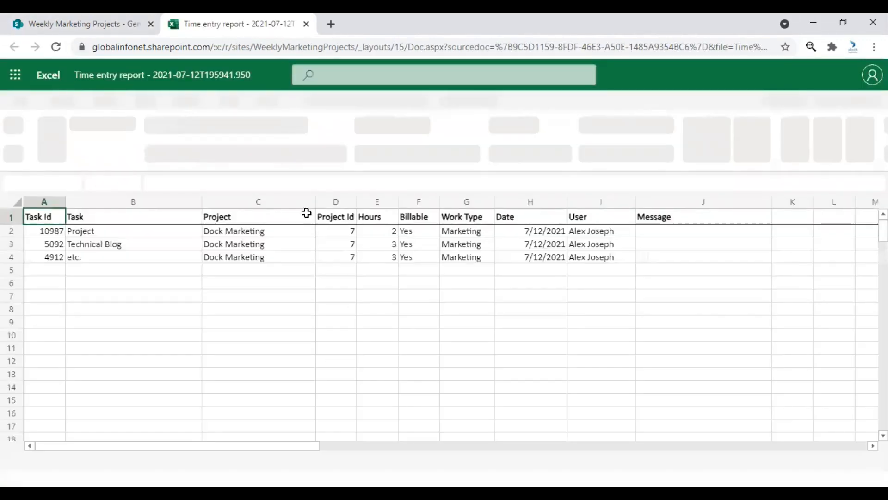
scroll(401, 331, down, 5)
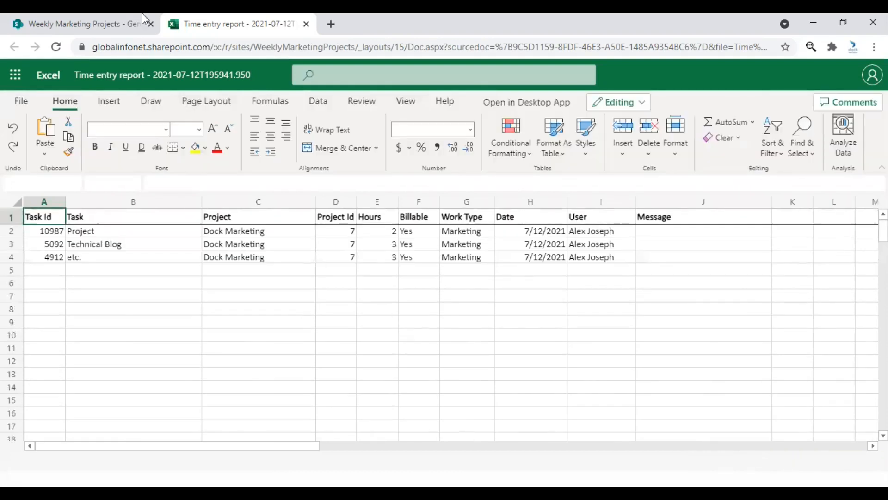
click(139, 19)
click(306, 24)
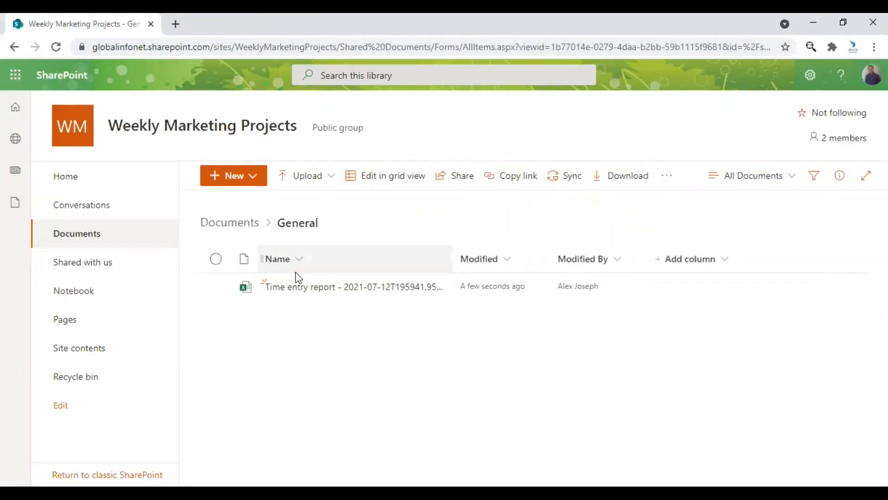
Step: Upload the image "mario-gogh-VBLHICVh-lI-unsplash" from Downloads to the General folder in SharePoint
click(303, 182)
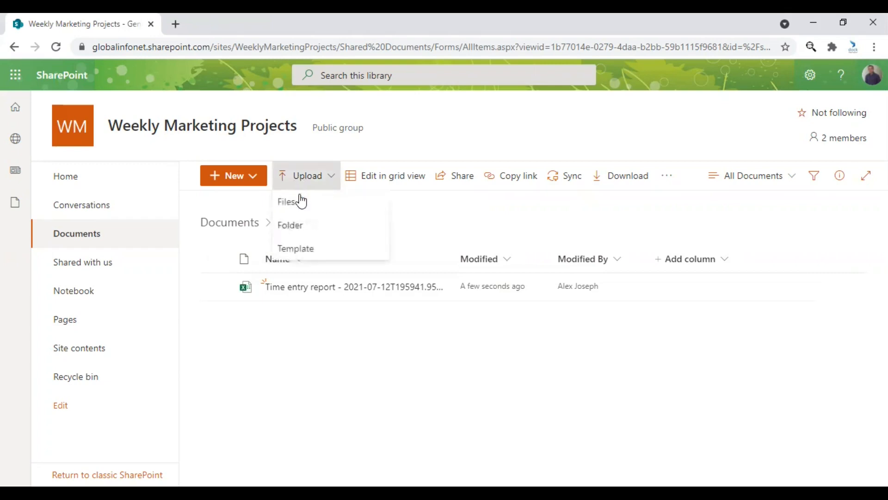
click(298, 203)
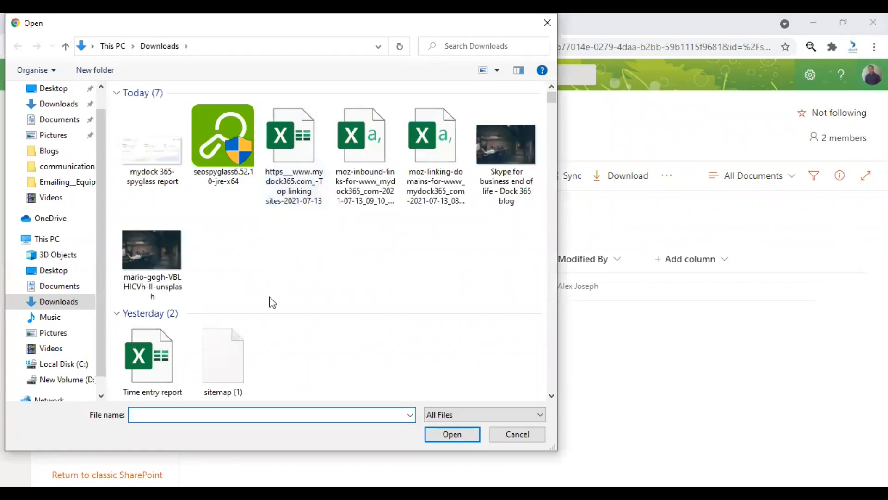
click(147, 263)
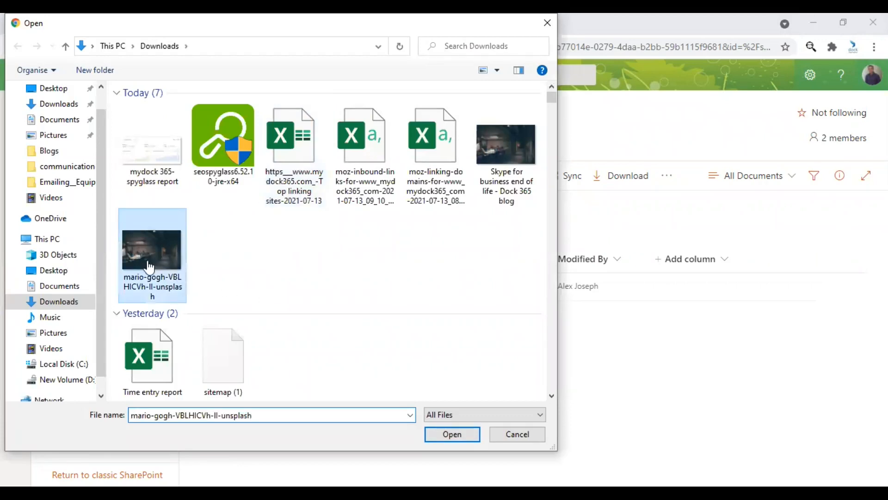
double_click(147, 260)
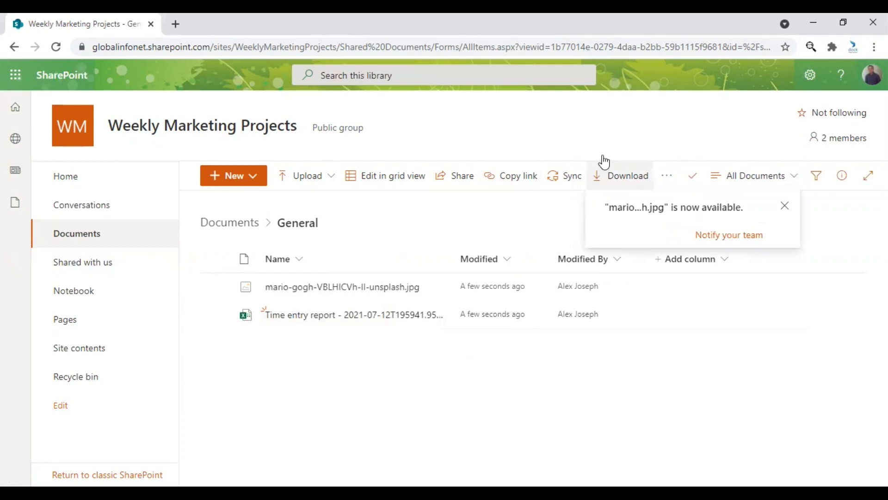
Step: Switch to Teams, preview the uploaded mario-gogh image in the General channel's files, and close the preview
key(alt+Tab)
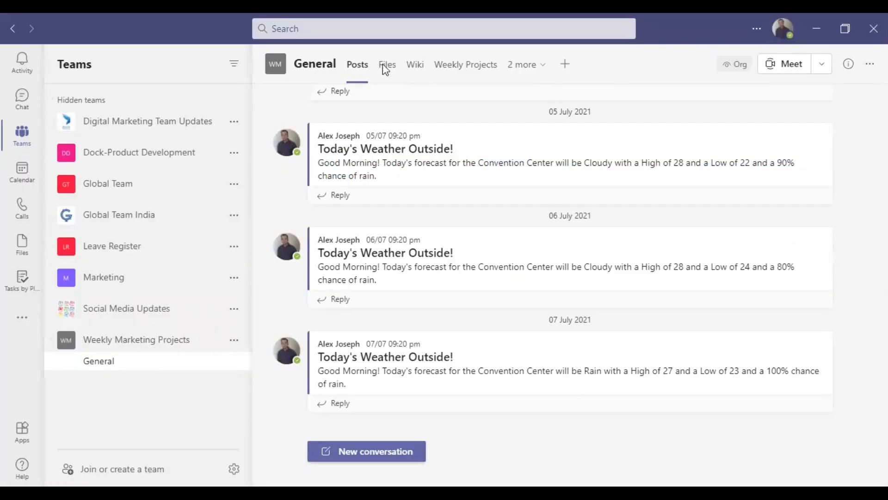
click(387, 69)
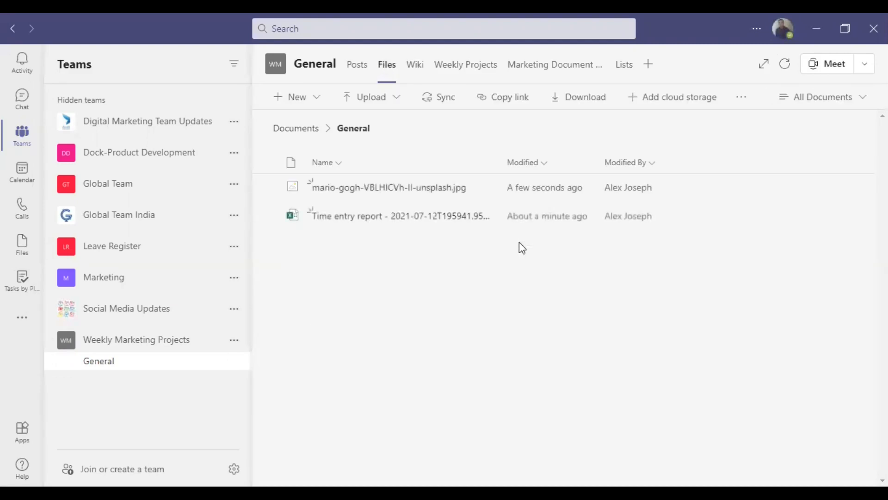
click(391, 189)
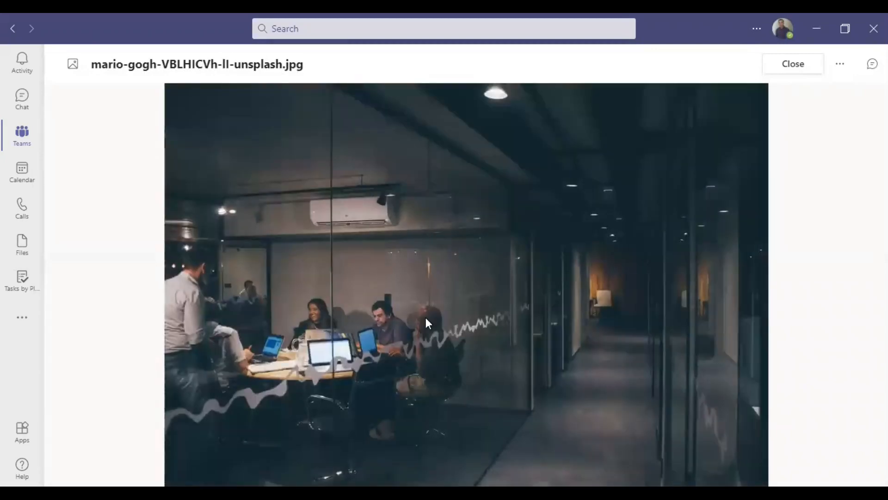
click(790, 61)
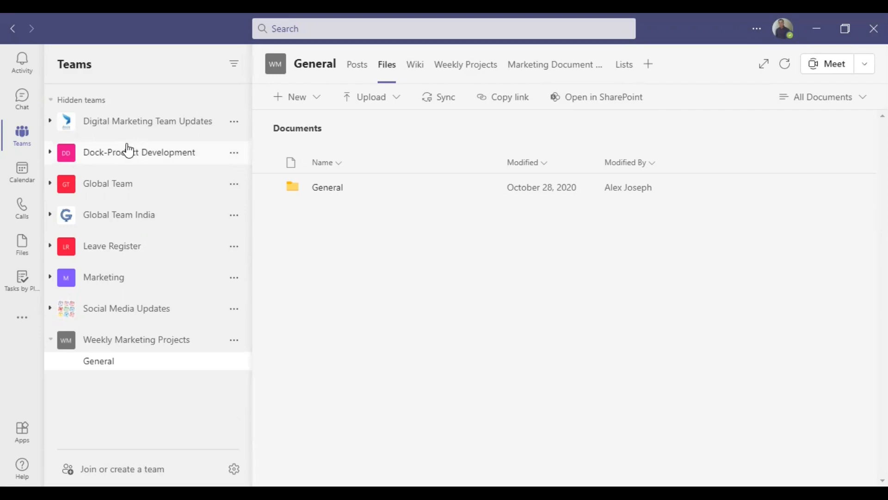
Step: Browse the Marketing team's General channel files up to the Documents root, view the Dock folder, and return to Documents
click(125, 278)
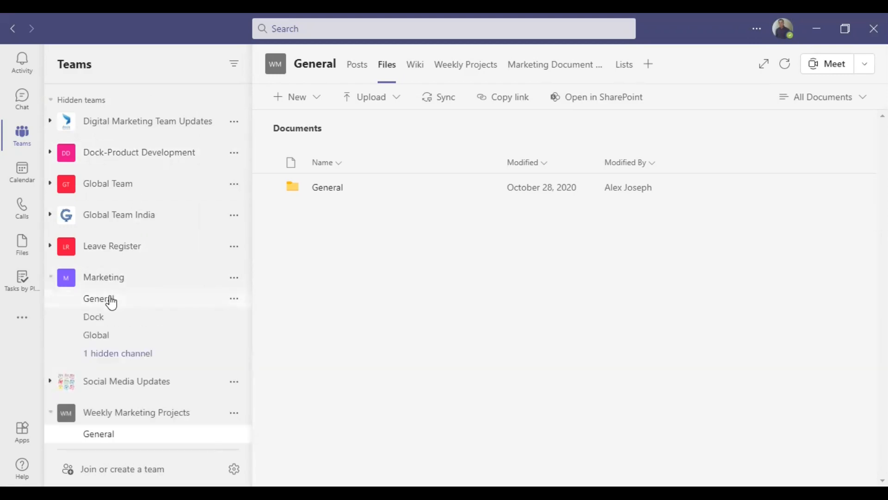
click(111, 301)
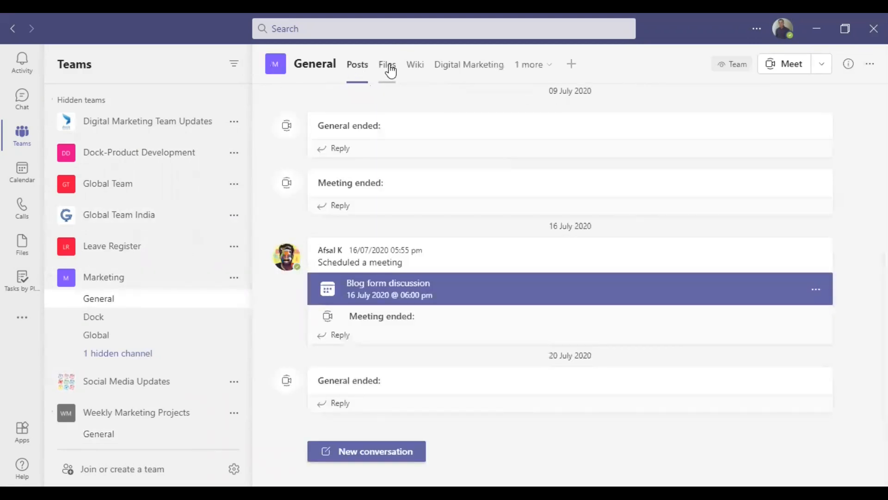
click(388, 66)
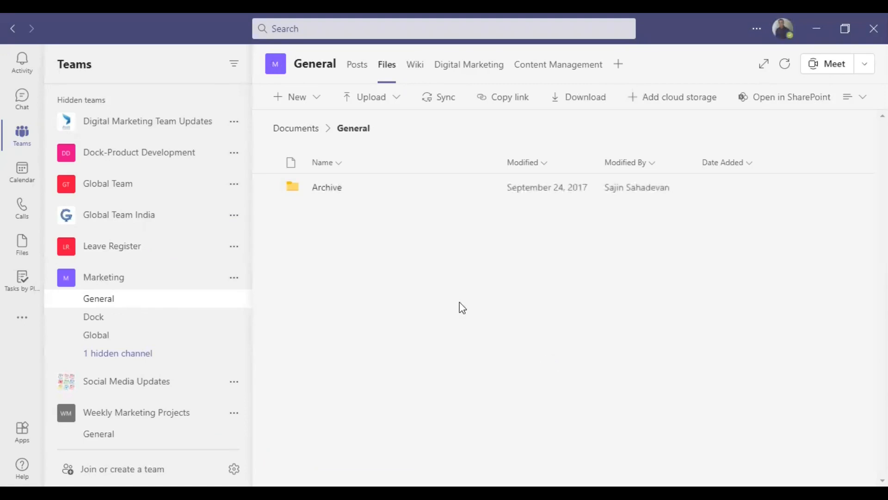
click(306, 129)
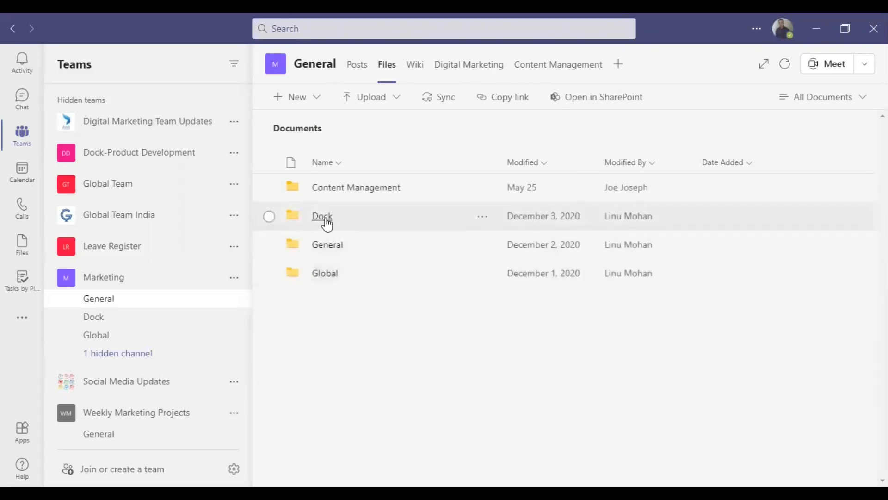
click(326, 221)
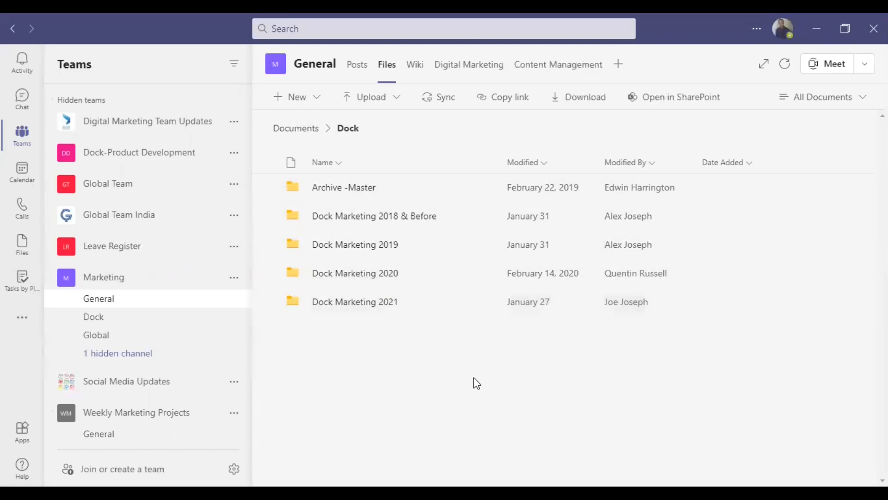
click(306, 131)
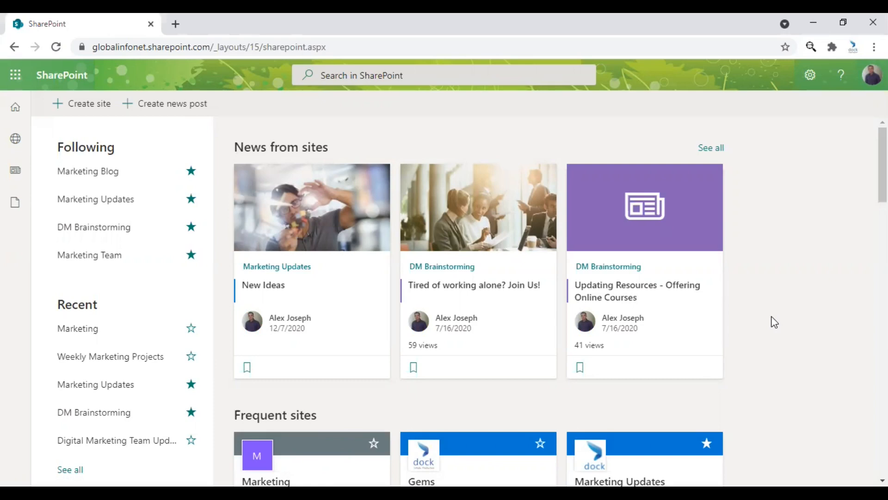
Step: Switch to SharePoint in the browser, open the Marketing Updates site, and start adding Microsoft Teams up to choosing resources
scroll(739, 302, down, 4)
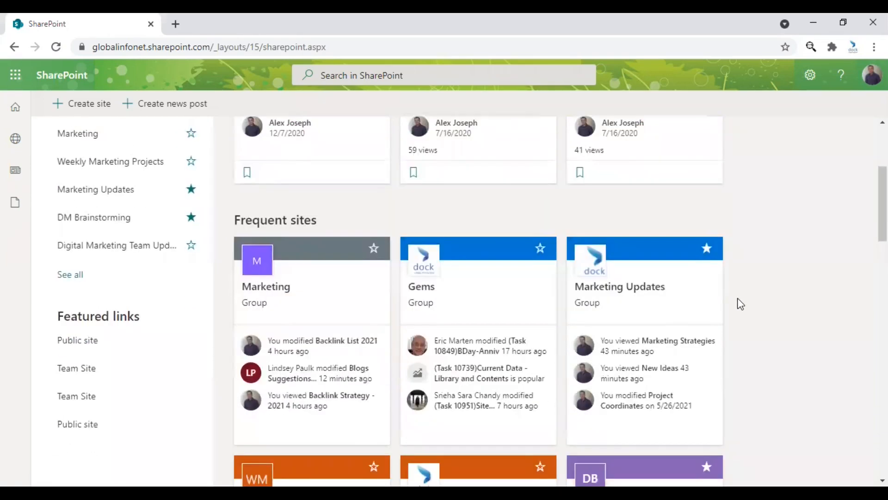
scroll(738, 303, down, 1)
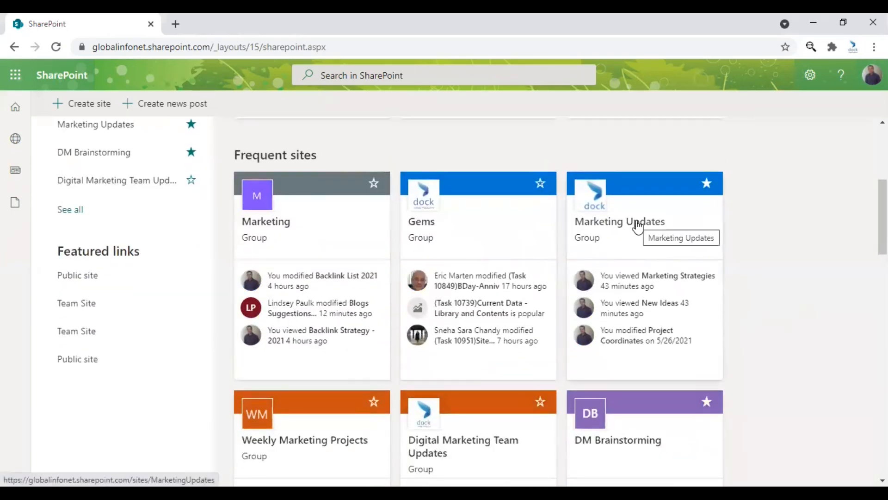
click(637, 225)
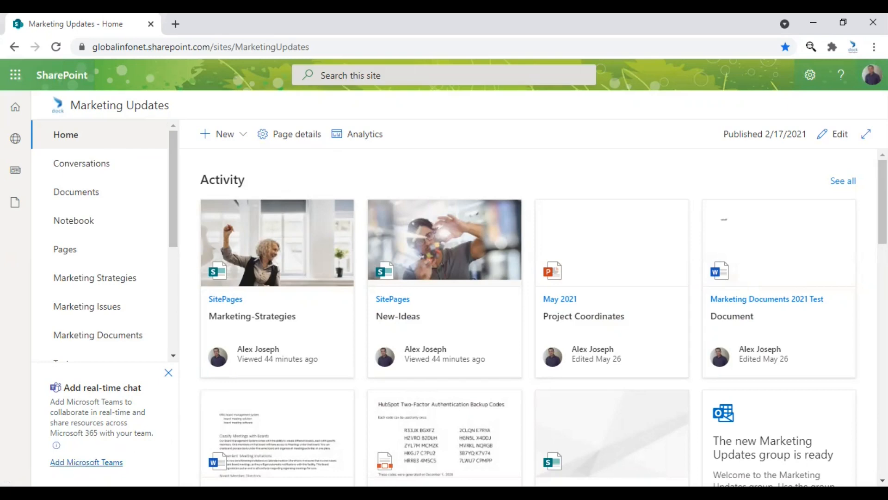
click(86, 462)
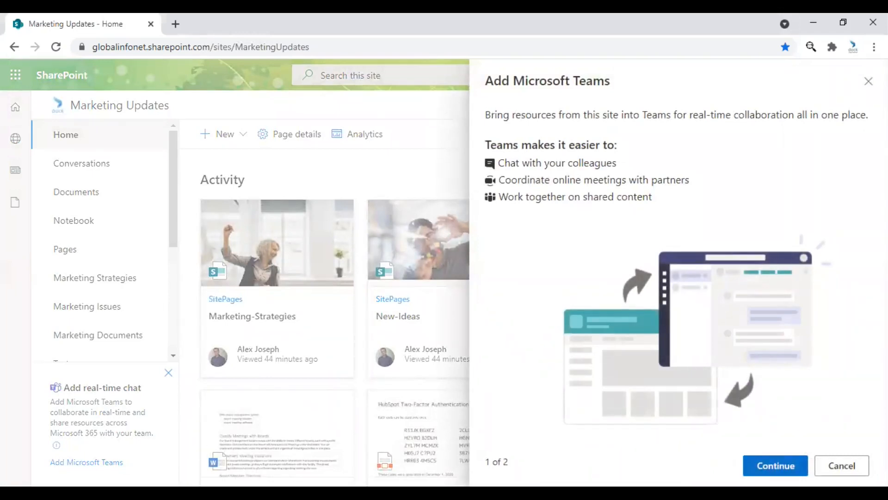
click(775, 466)
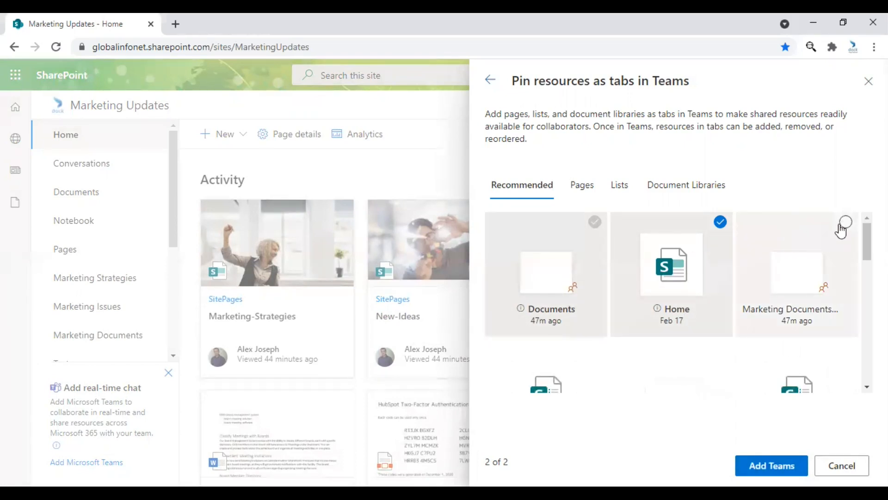
Step: Select Marketing Documents 2021 - Test, Task Creators, Marketing Documents and Marketing Strategies as resources to pin in Teams
click(844, 222)
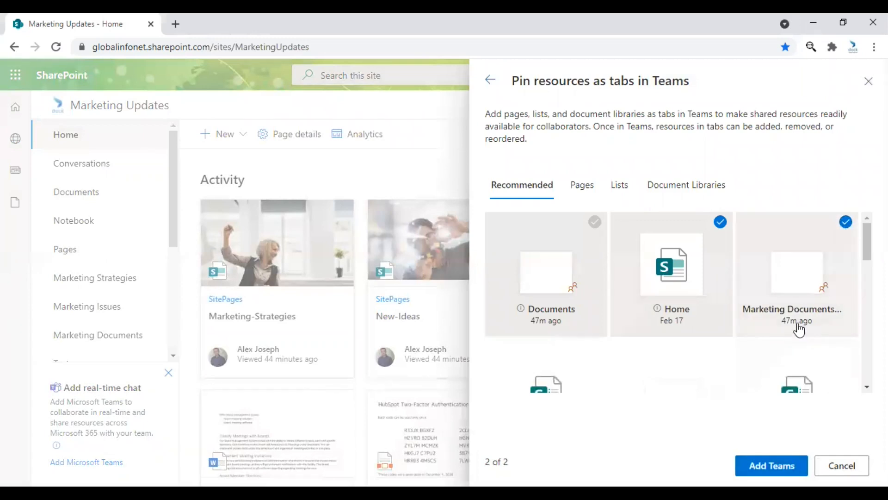
scroll(799, 330, down, 2)
scroll(798, 327, up, 2)
scroll(712, 329, down, 2)
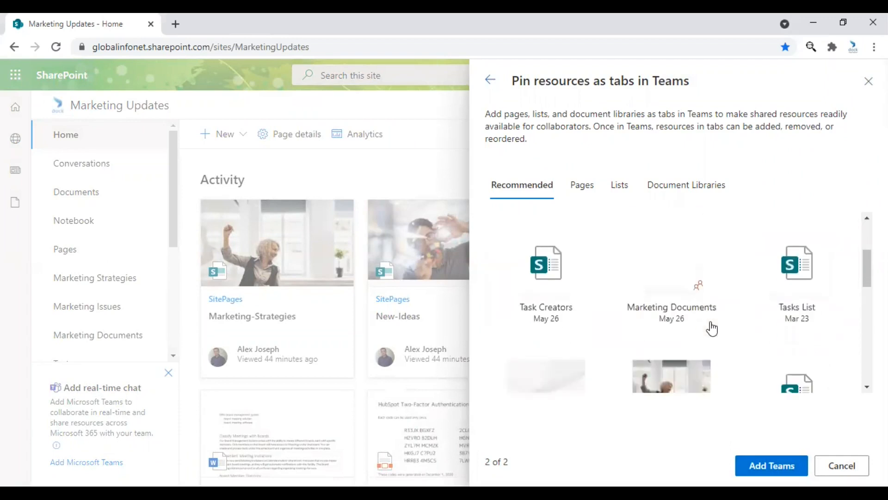
scroll(713, 329, up, 1)
click(595, 285)
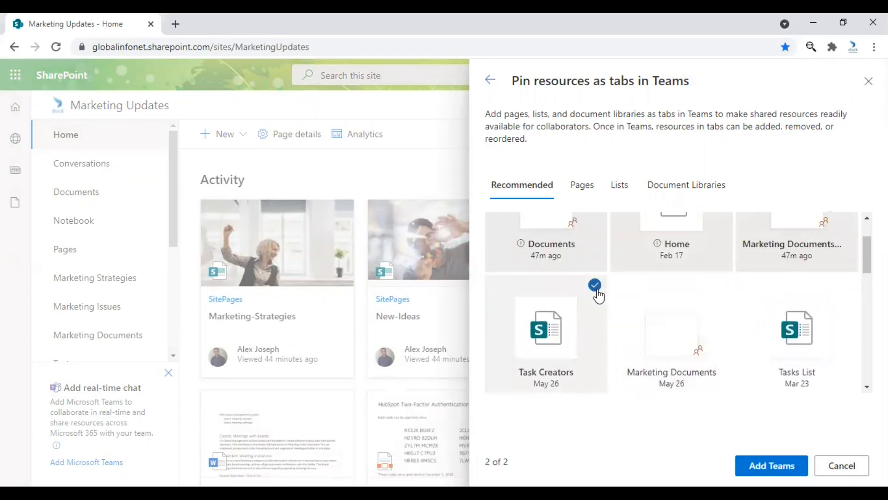
click(721, 284)
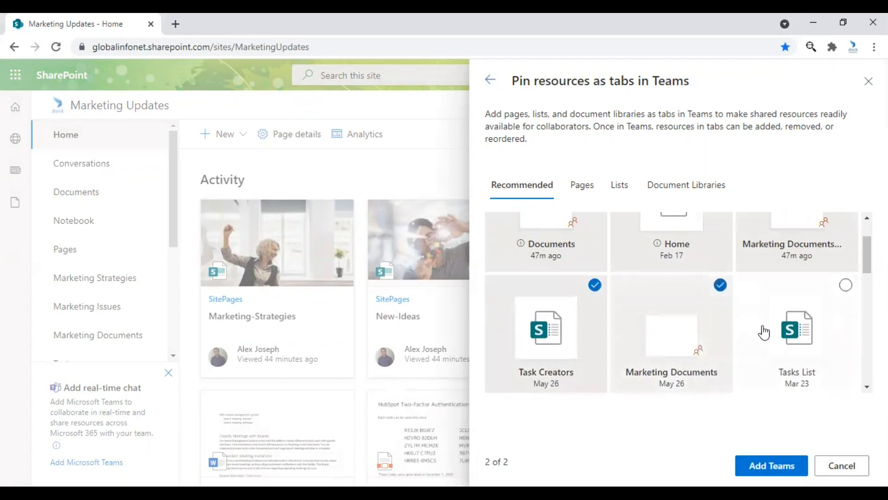
scroll(763, 332, down, 1)
click(720, 284)
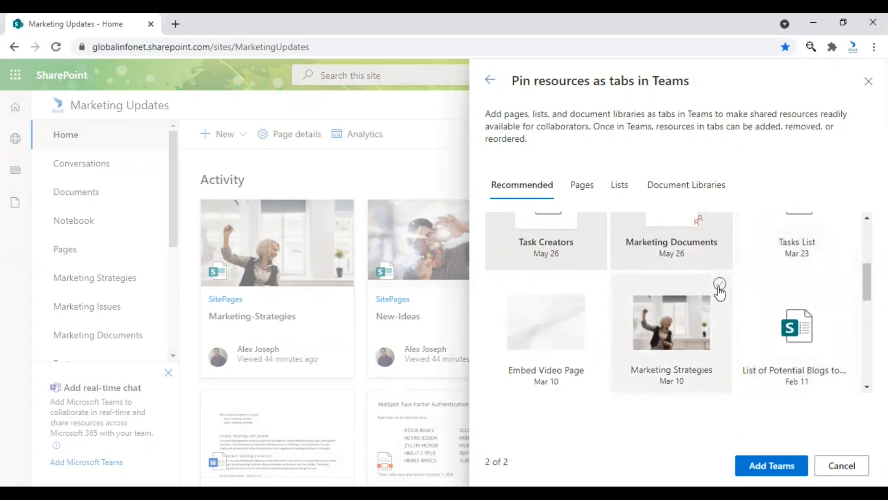
Step: Review the recommended resources and document libraries chosen for pinning, and add Teams to the Marketing Updates site
scroll(720, 331, down, 2)
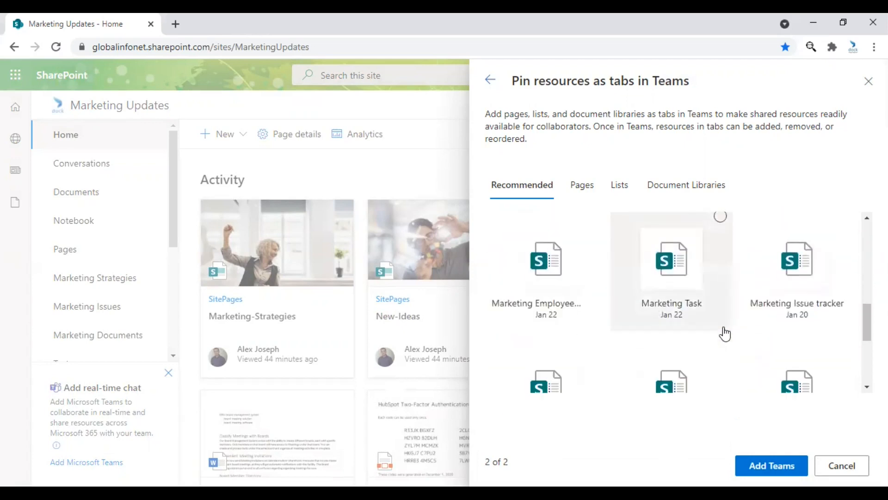
scroll(725, 333, up, 3)
scroll(725, 333, up, 2)
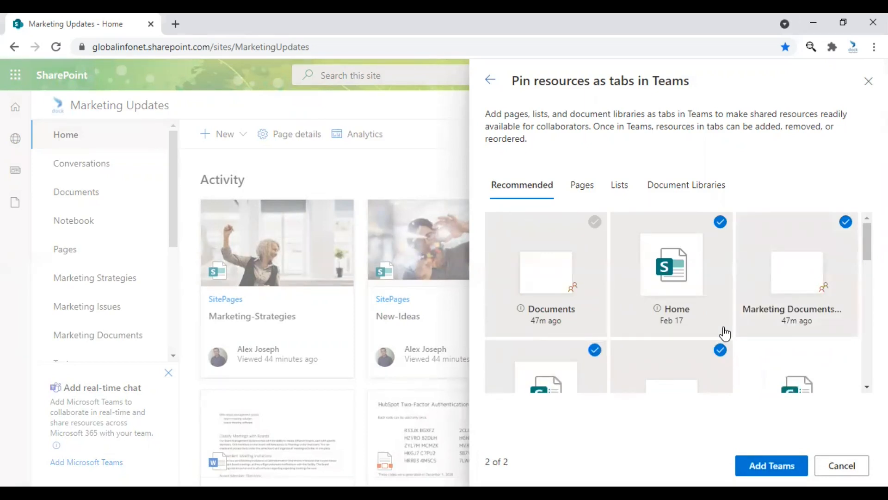
click(683, 192)
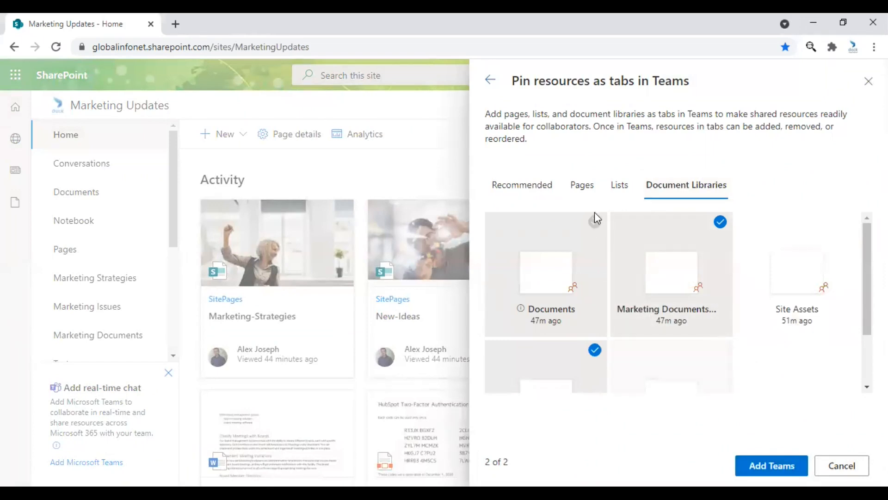
click(537, 192)
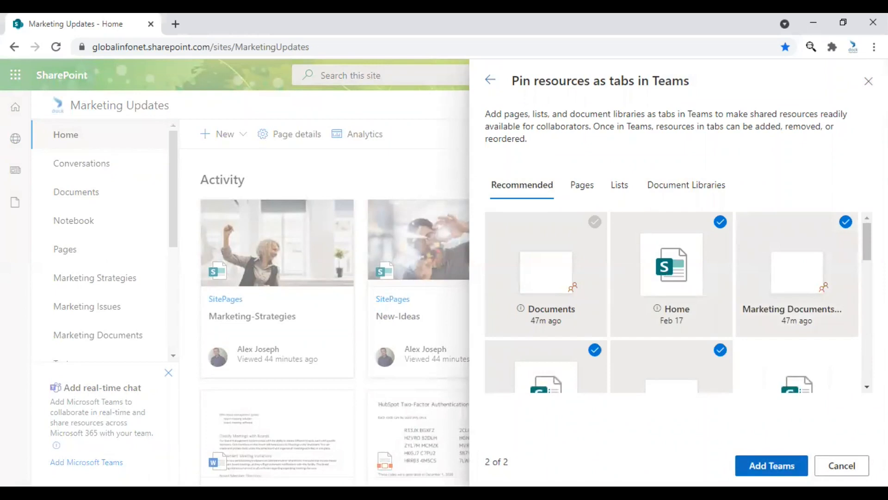
click(771, 465)
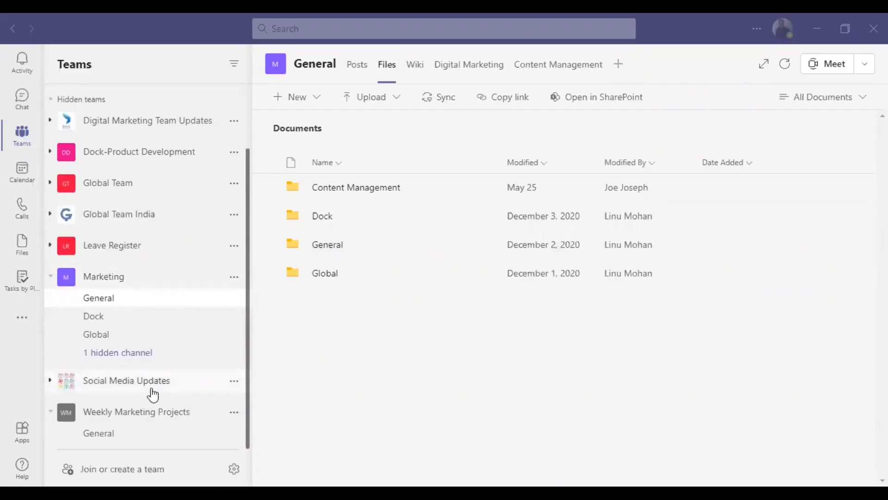
Step: Switch to Teams and open the General channel of the new Marketing Updates team
scroll(146, 375, up, 2)
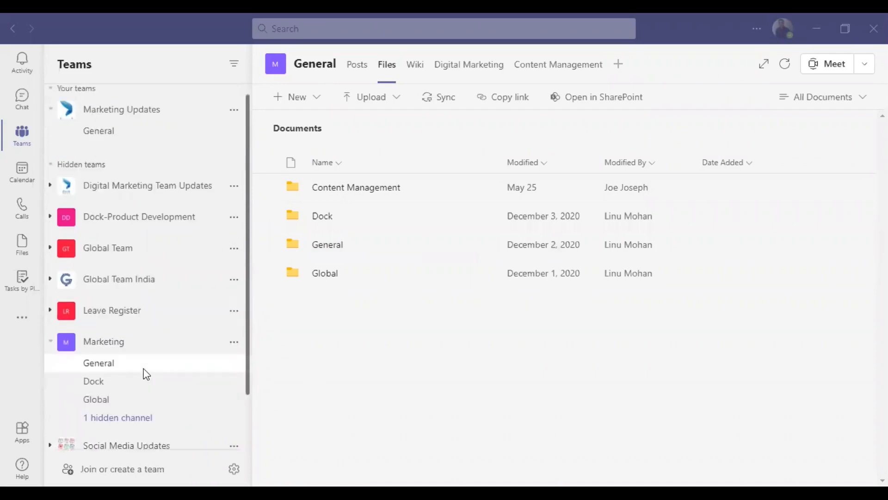
scroll(146, 374, up, 1)
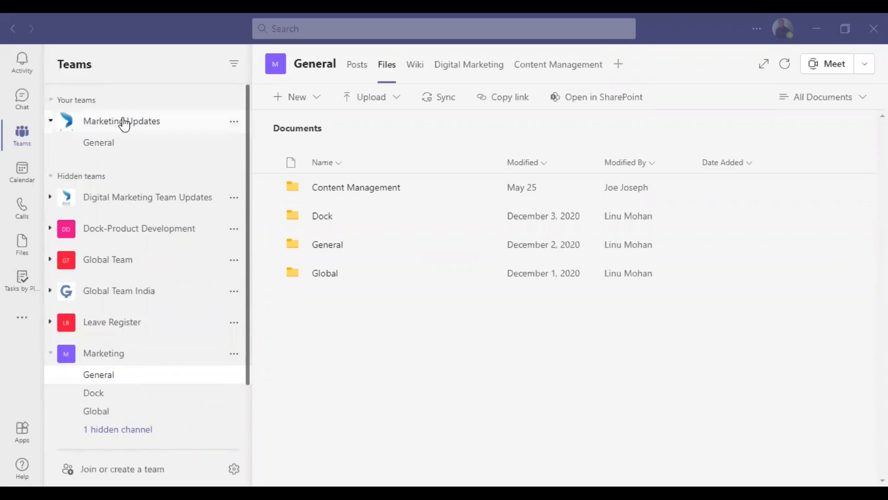
click(124, 123)
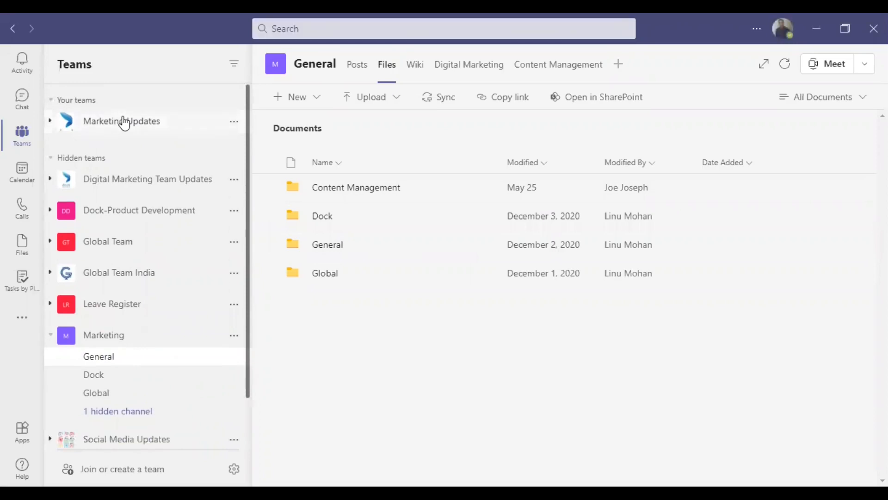
click(123, 123)
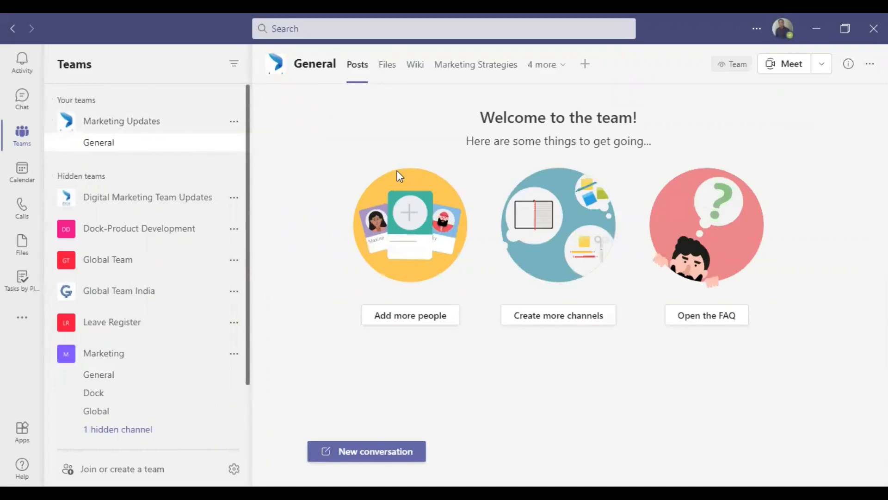
Step: View the General channel's Files, Wiki and pinned Marketing Strategies page
click(387, 68)
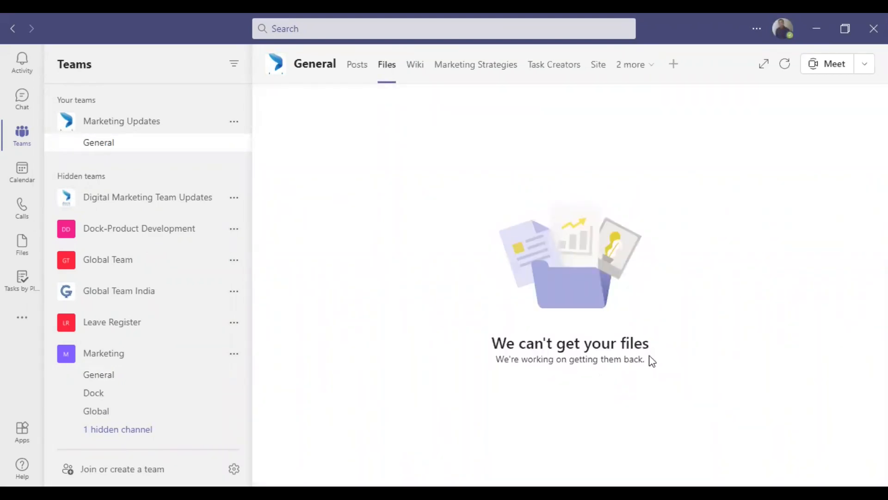
click(417, 67)
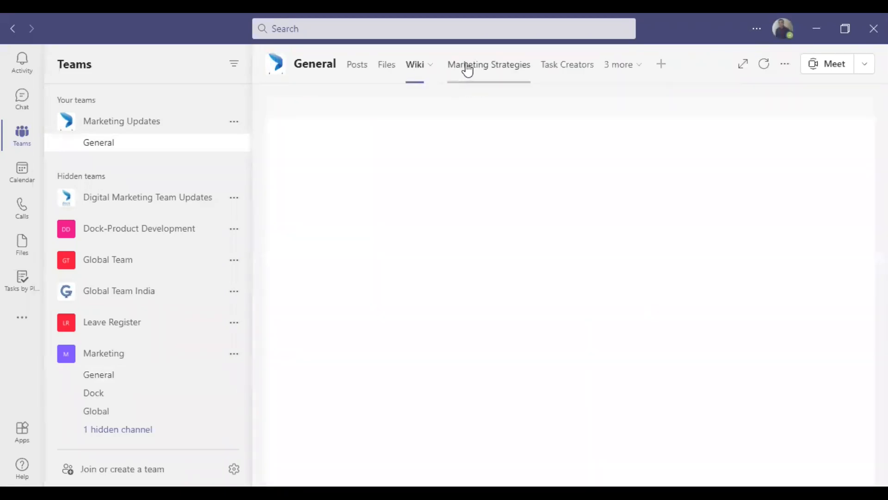
click(493, 67)
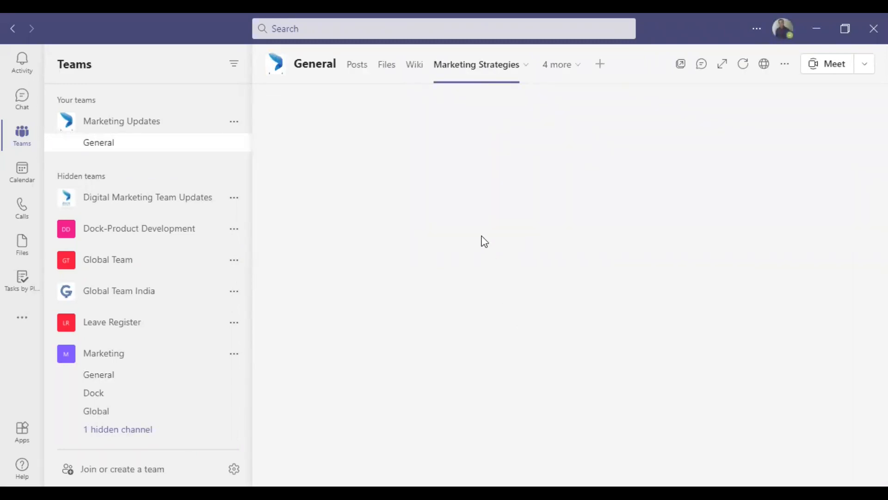
Step: Open the pinned Marketing Documents library and preview the image "Free e-book cta - How to Stay at The Top with SharePoint Consistently (1).png"
click(557, 68)
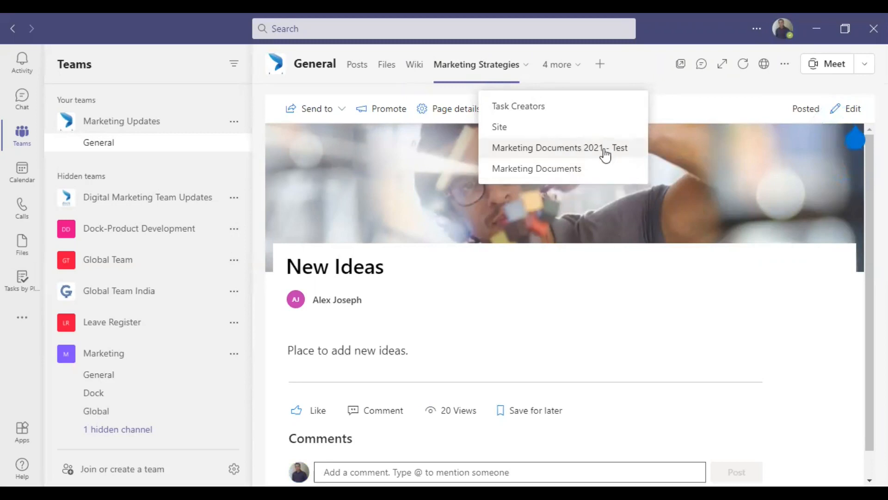
click(538, 170)
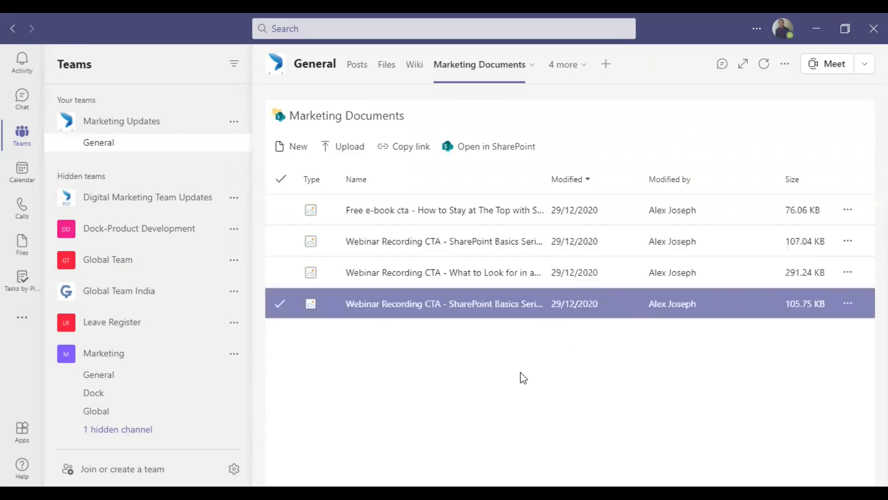
click(409, 212)
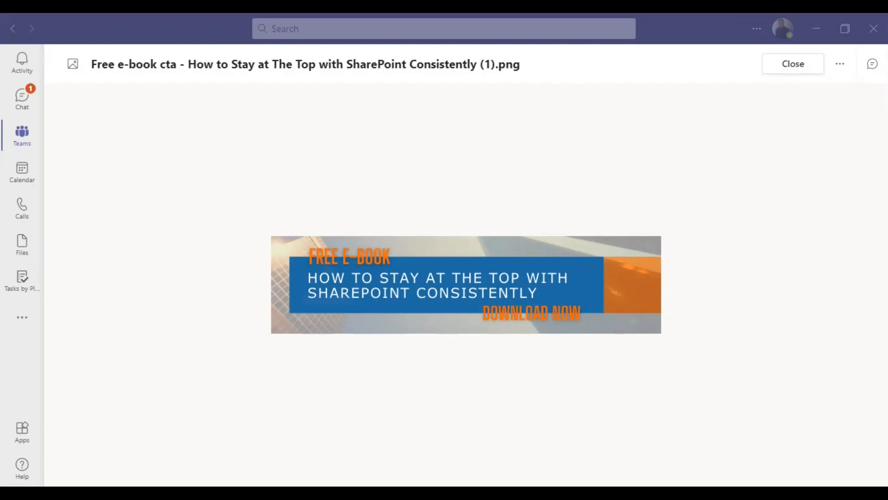
click(346, 295)
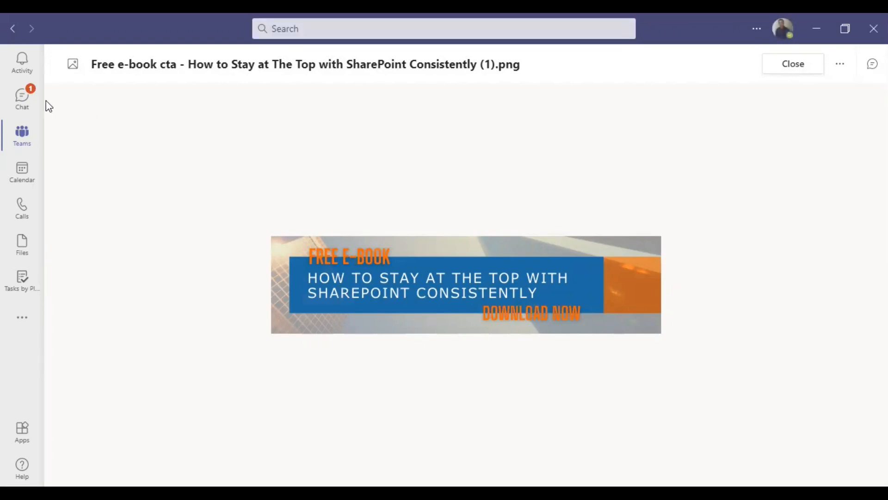